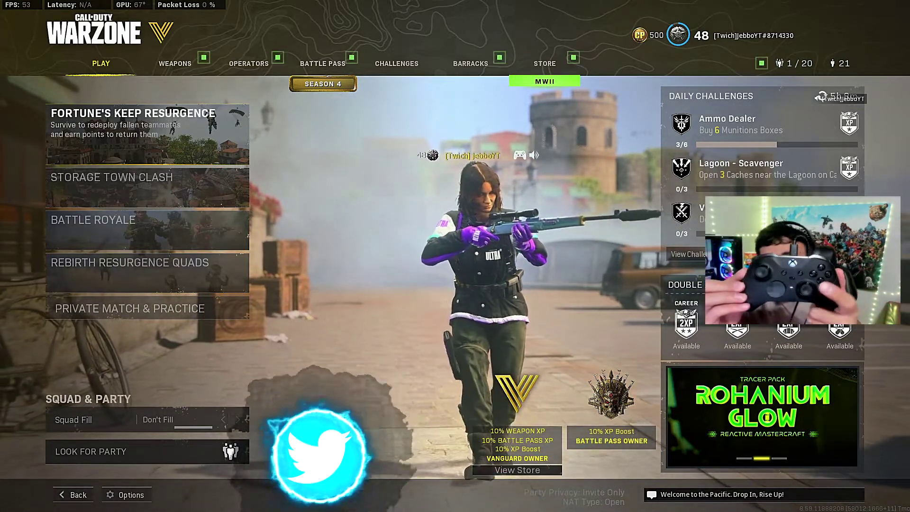
{"action": "key", "text": "Return"}
{"action": "key", "text": "Escape"}
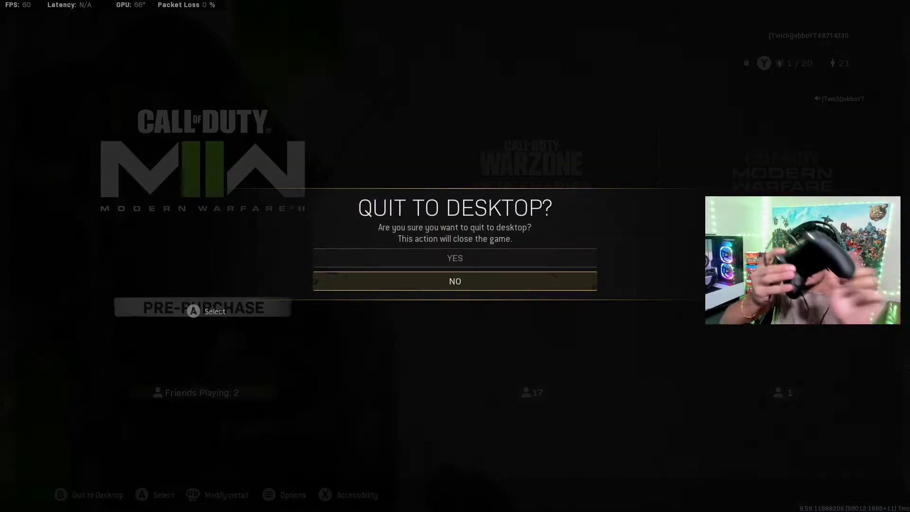
{"action": "key", "text": "Escape"}
{"action": "key", "text": "Right"}
{"action": "key", "text": "Return"}
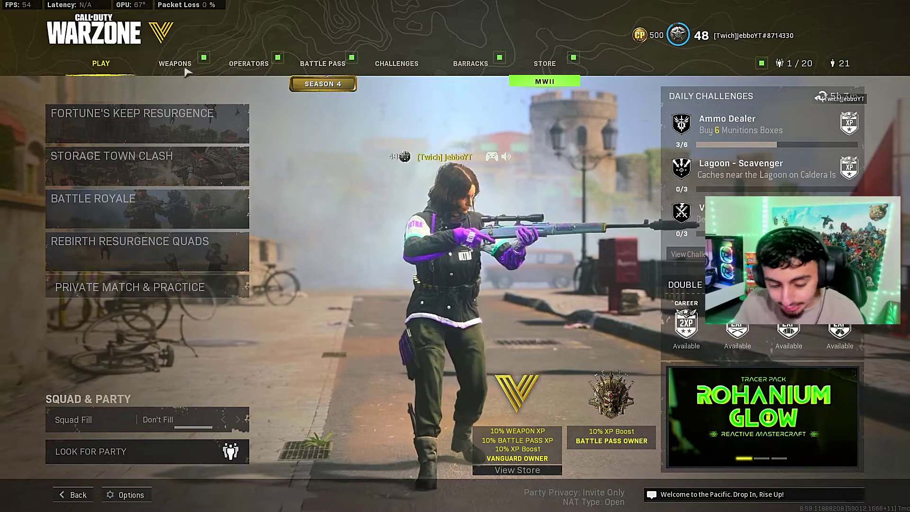
Set the render resolution to 100 (1920 x 1080) in the graphics display options and apply the settings
{"action": "left_click", "coordinate": [142, 492]}
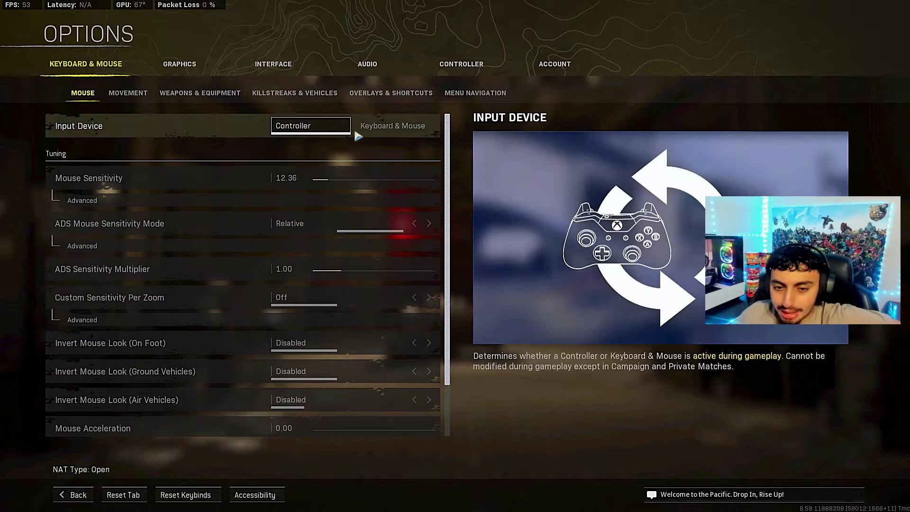
{"action": "left_click", "coordinate": [174, 79]}
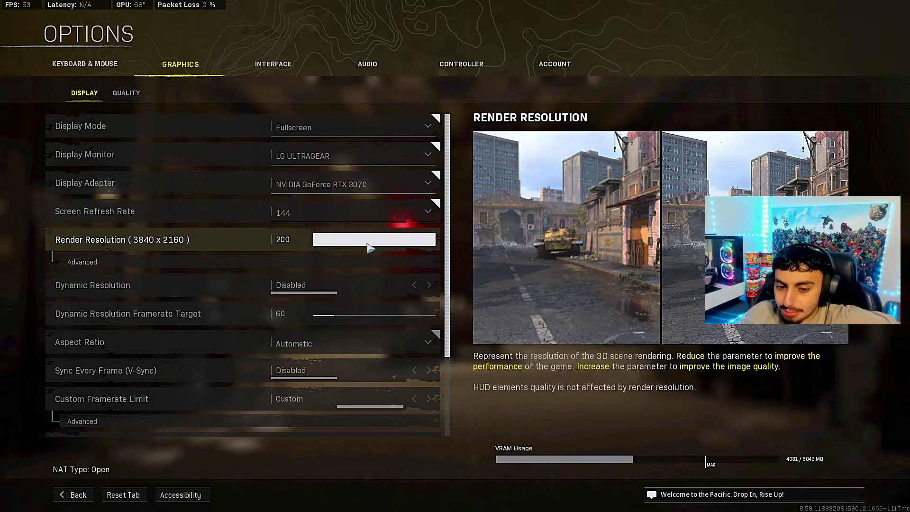
{"action": "left_click_drag", "start_coordinate": [372, 241], "coordinate": [355, 252]}
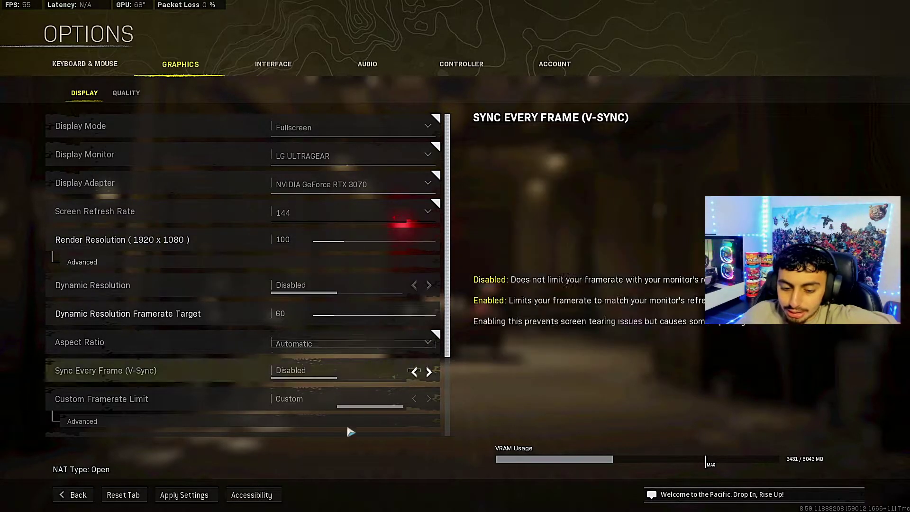
{"action": "left_click", "coordinate": [194, 491]}
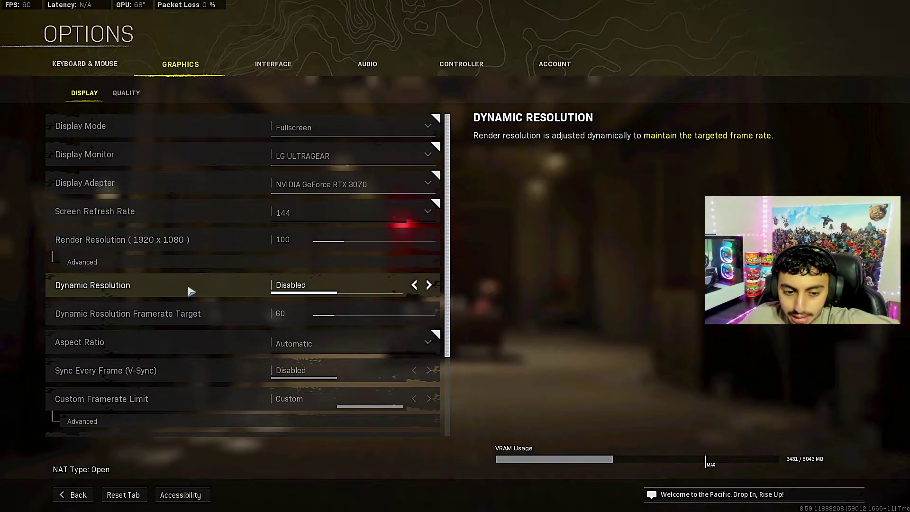
Review the remaining graphics display settings, including V-Sync and the advanced custom framerate limits for gameplay, menu and out of focus
{"action": "scroll", "coordinate": [242, 289], "scroll_direction": "down", "scroll_amount": 1}
{"action": "scroll", "coordinate": [204, 294], "scroll_direction": "down", "scroll_amount": 1}
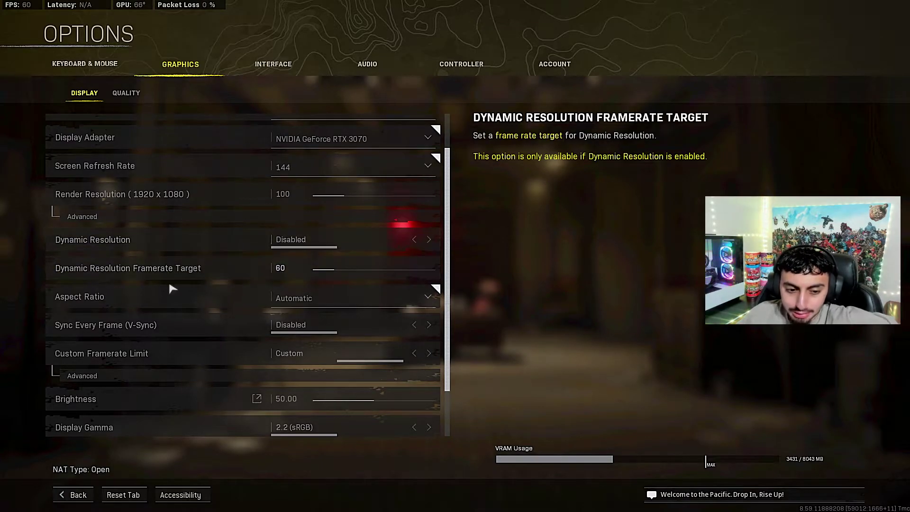
{"action": "scroll", "coordinate": [171, 287], "scroll_direction": "down", "scroll_amount": 1}
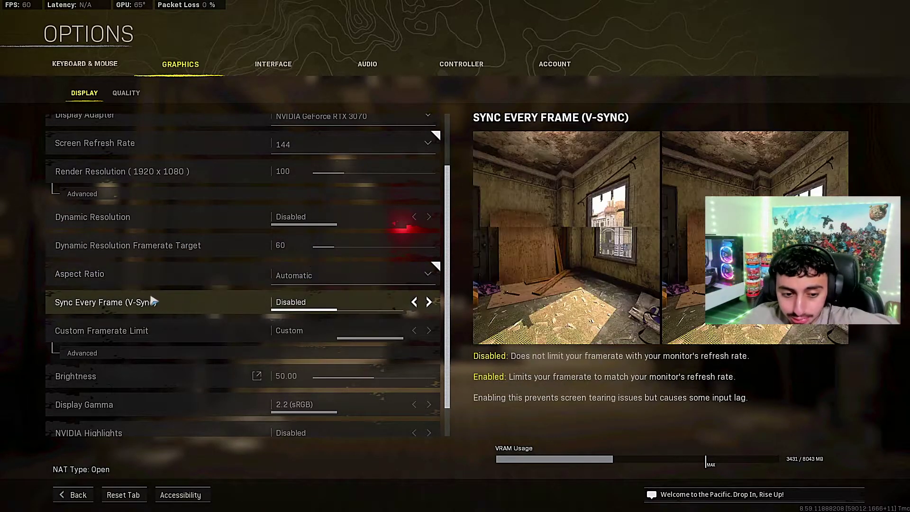
{"action": "scroll", "coordinate": [143, 296], "scroll_direction": "down", "scroll_amount": 1}
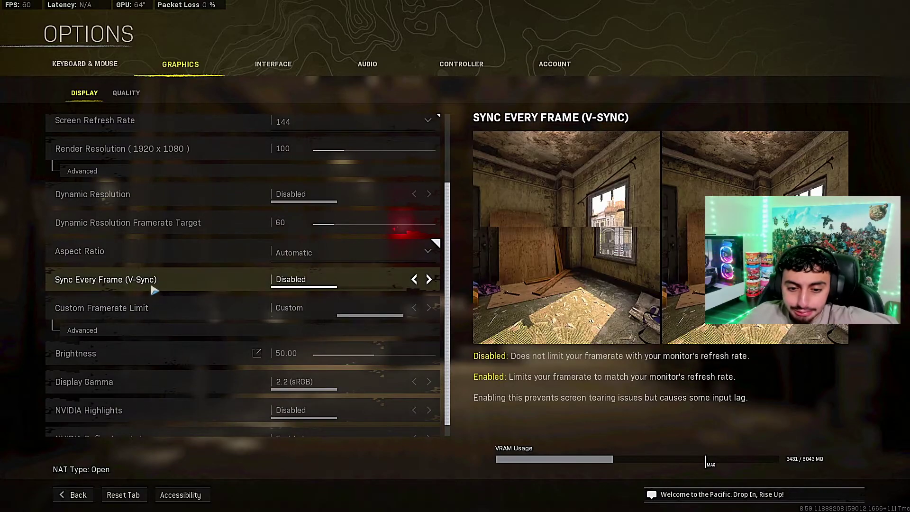
{"action": "scroll", "coordinate": [164, 289], "scroll_direction": "down", "scroll_amount": 1}
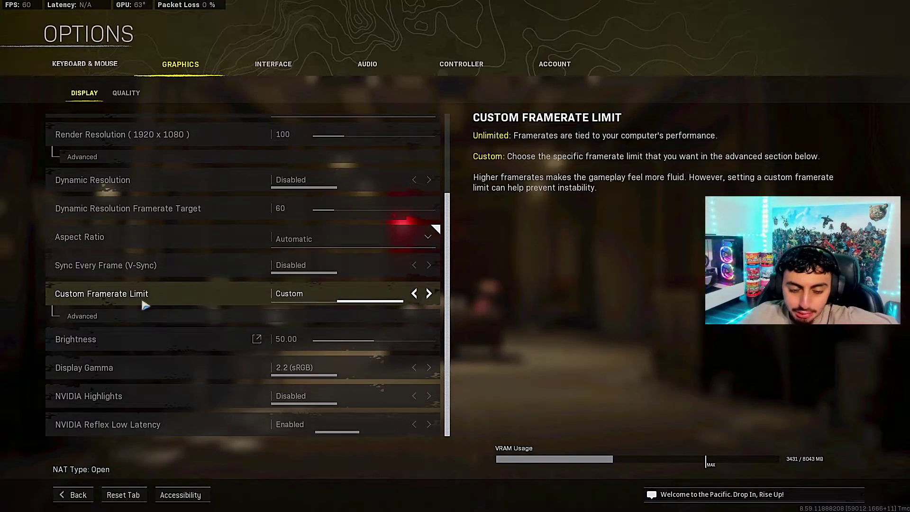
{"action": "left_click", "coordinate": [144, 309]}
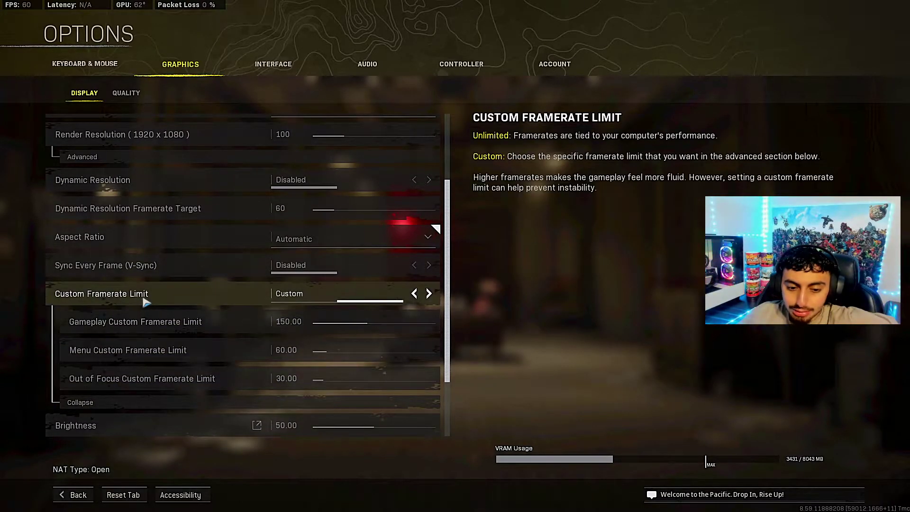
{"action": "left_click", "coordinate": [145, 403]}
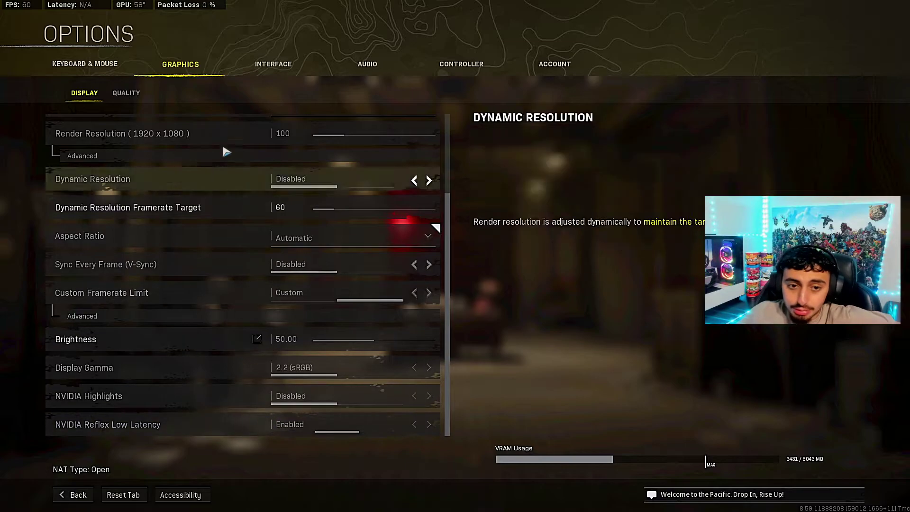
Review the graphics quality settings, from field of view and textures through post-processing effects to shadow and lighting
{"action": "left_click", "coordinate": [127, 93]}
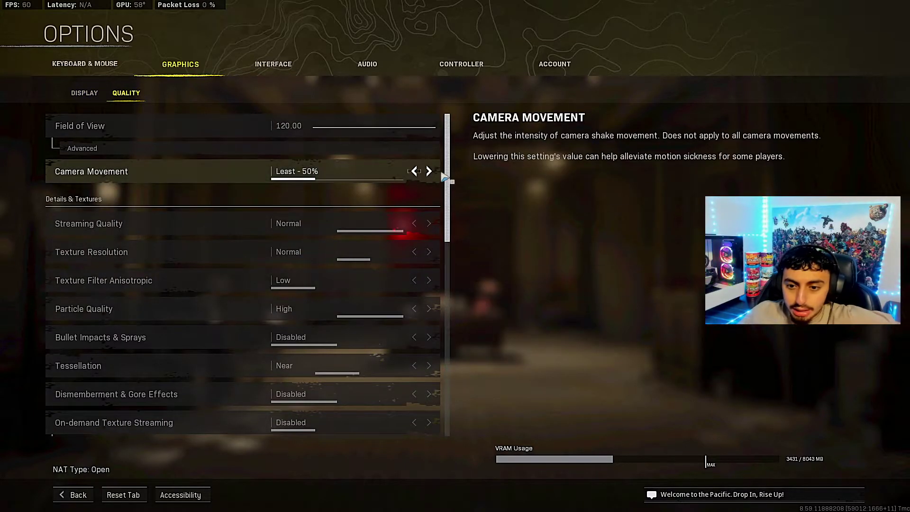
{"action": "scroll", "coordinate": [451, 169], "scroll_direction": "down", "scroll_amount": 1}
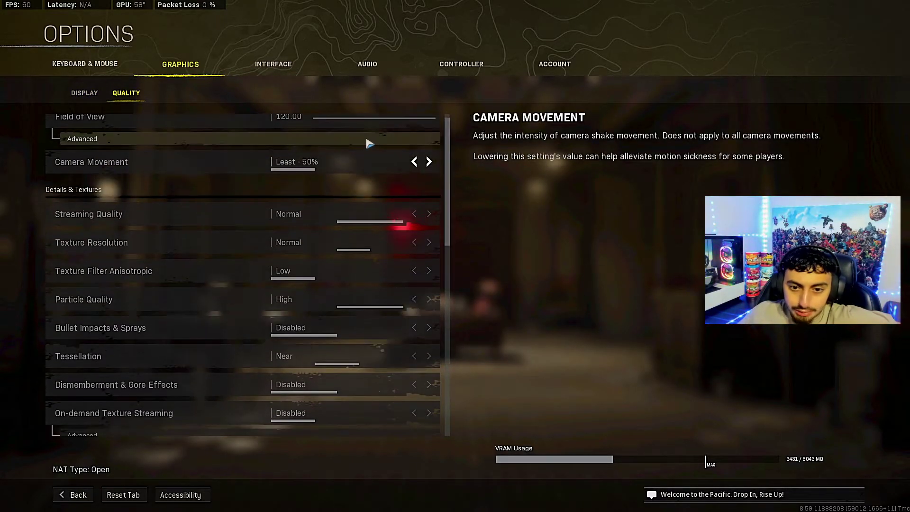
{"action": "left_click", "coordinate": [368, 141]}
{"action": "left_click", "coordinate": [350, 163]}
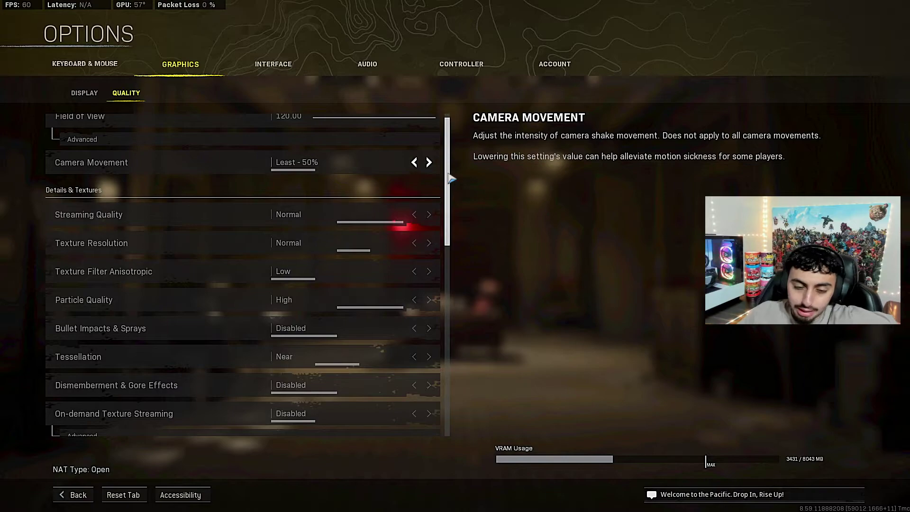
{"action": "scroll", "coordinate": [451, 180], "scroll_direction": "down", "scroll_amount": 1}
{"action": "left_click_drag", "start_coordinate": [450, 181], "coordinate": [452, 206]}
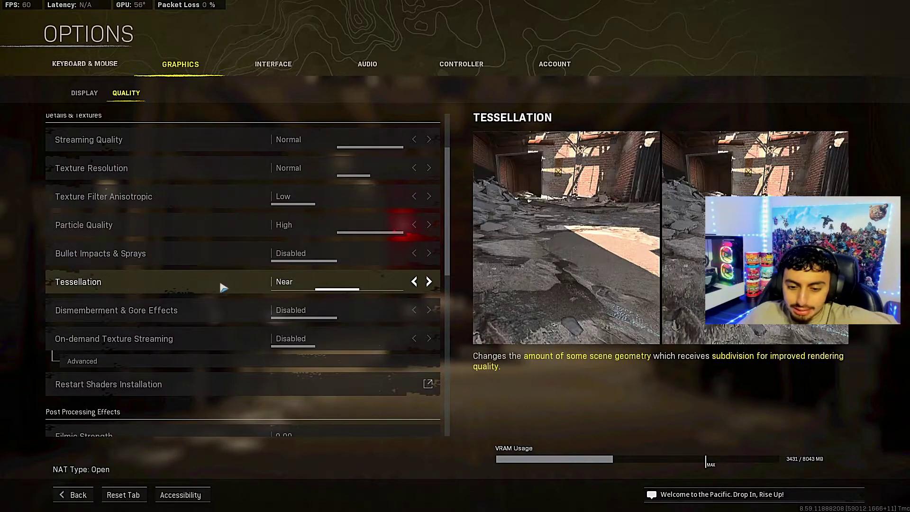
{"action": "left_click_drag", "start_coordinate": [449, 276], "coordinate": [446, 356]}
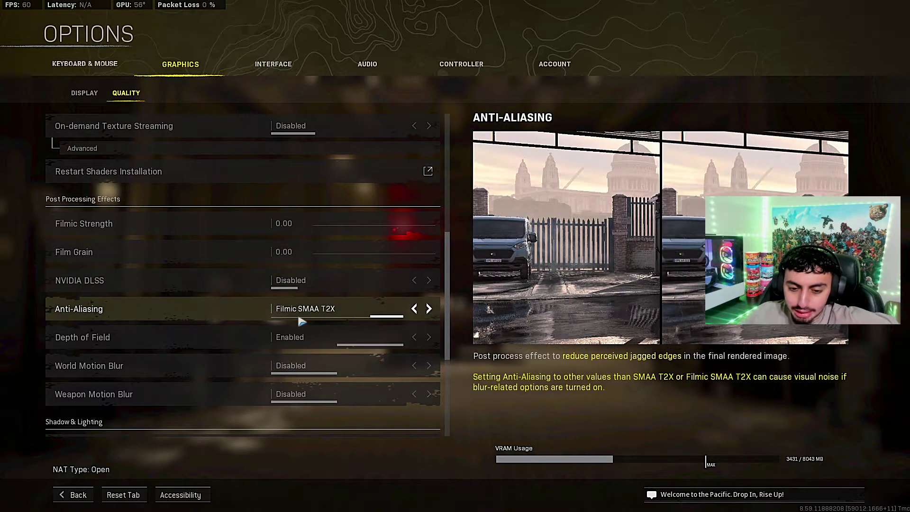
{"action": "left_click_drag", "start_coordinate": [453, 312], "coordinate": [453, 322]}
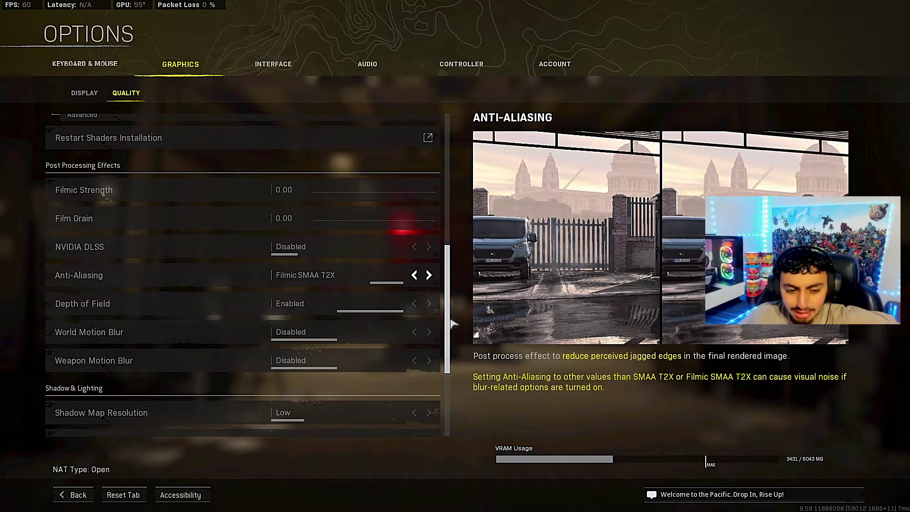
{"action": "scroll", "coordinate": [452, 323], "scroll_direction": "down", "scroll_amount": 1}
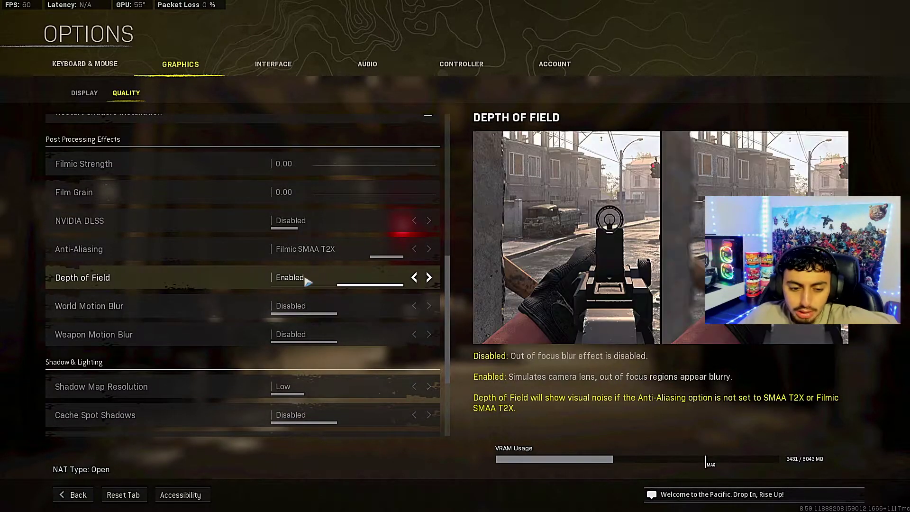
{"action": "scroll", "coordinate": [244, 333], "scroll_direction": "down", "scroll_amount": 3}
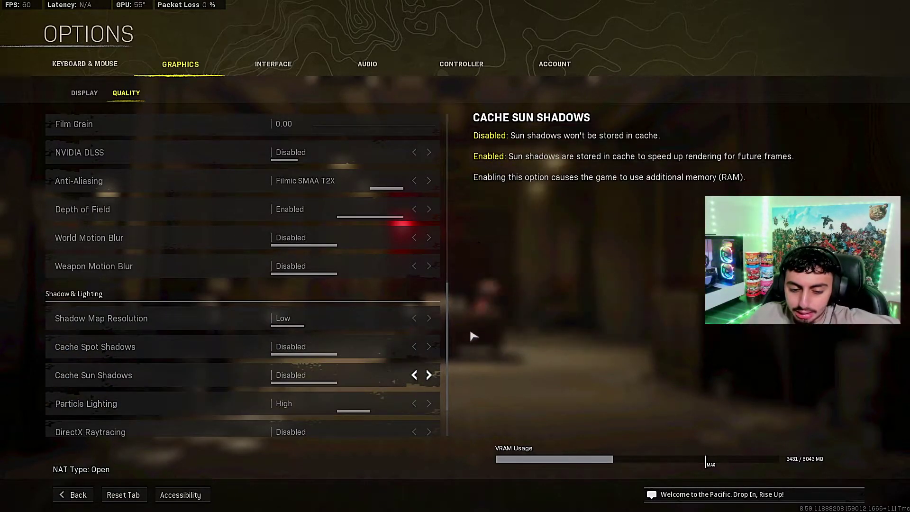
{"action": "scroll", "coordinate": [452, 350], "scroll_direction": "down", "scroll_amount": 2}
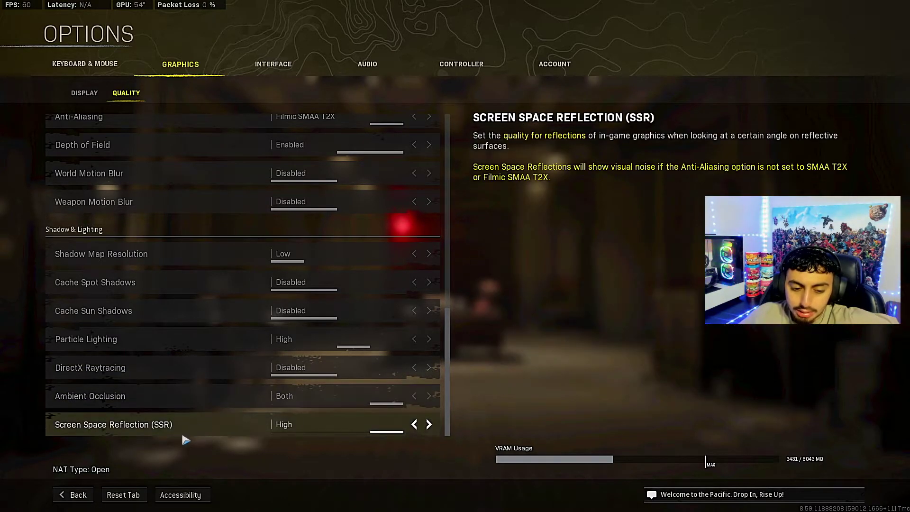
Review the interface settings for accessibility, HUD, text chat and system widgets
{"action": "left_click", "coordinate": [297, 69]}
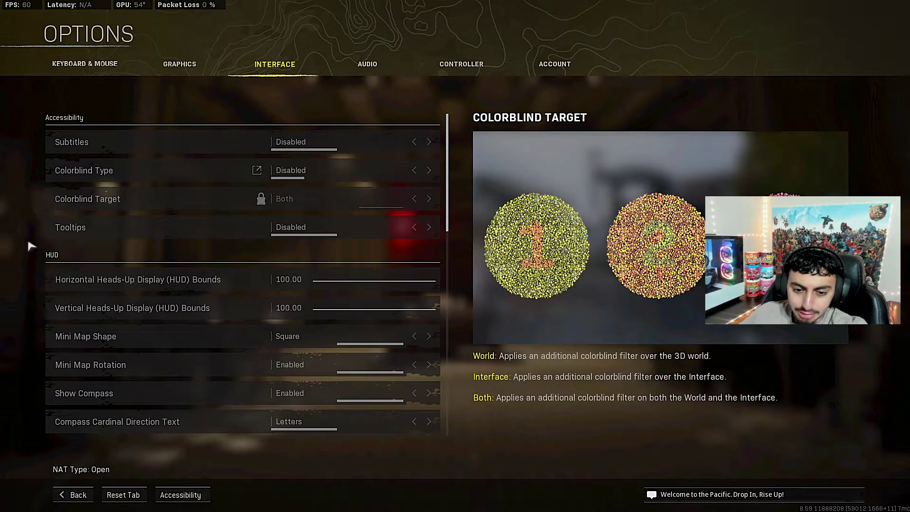
{"action": "scroll", "coordinate": [137, 285], "scroll_direction": "down", "scroll_amount": 3}
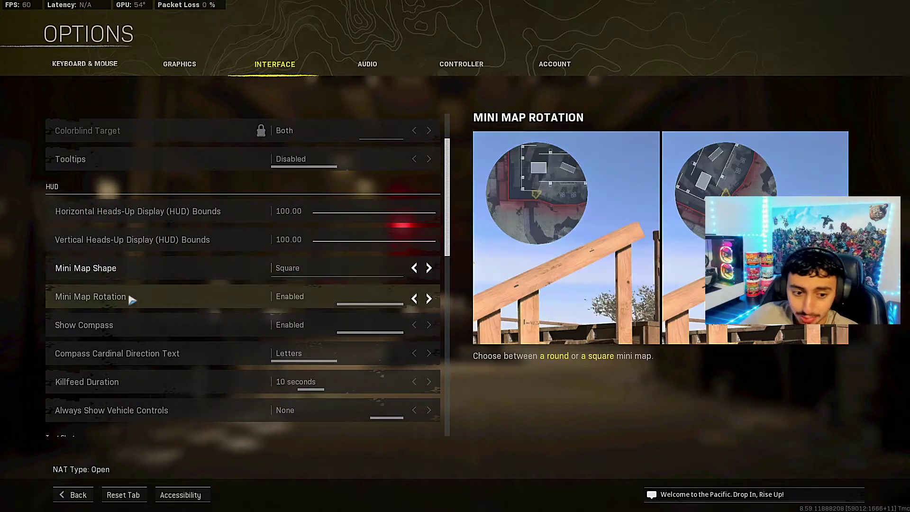
{"action": "scroll", "coordinate": [128, 311], "scroll_direction": "down", "scroll_amount": 1}
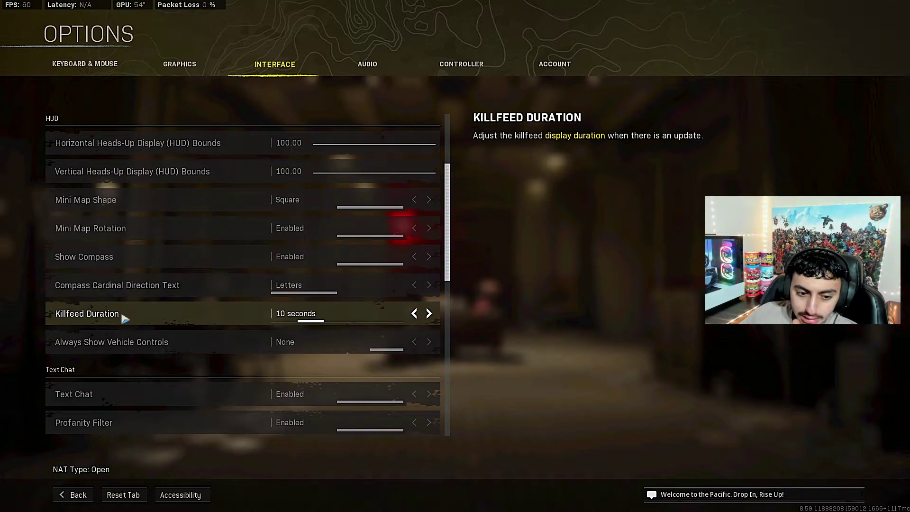
{"action": "scroll", "coordinate": [126, 319], "scroll_direction": "down", "scroll_amount": 1}
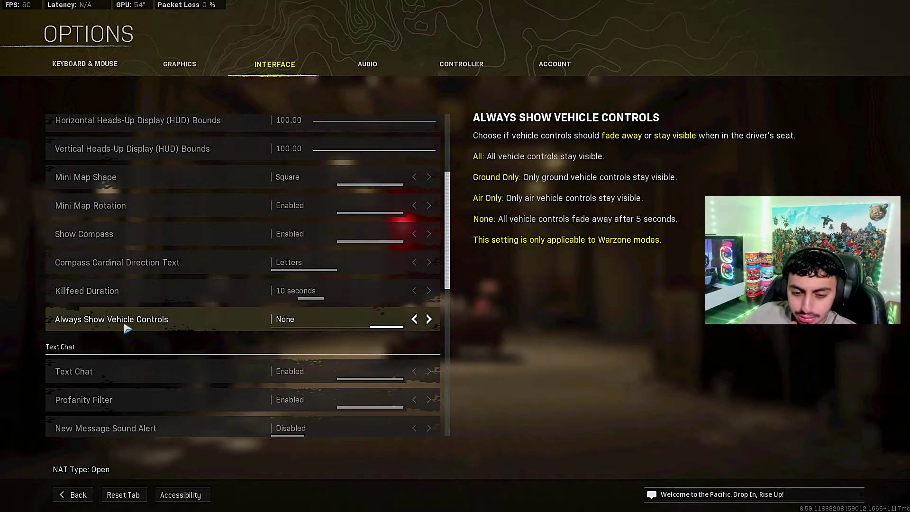
{"action": "scroll", "coordinate": [126, 326], "scroll_direction": "down", "scroll_amount": 4}
{"action": "scroll", "coordinate": [131, 294], "scroll_direction": "down", "scroll_amount": 2}
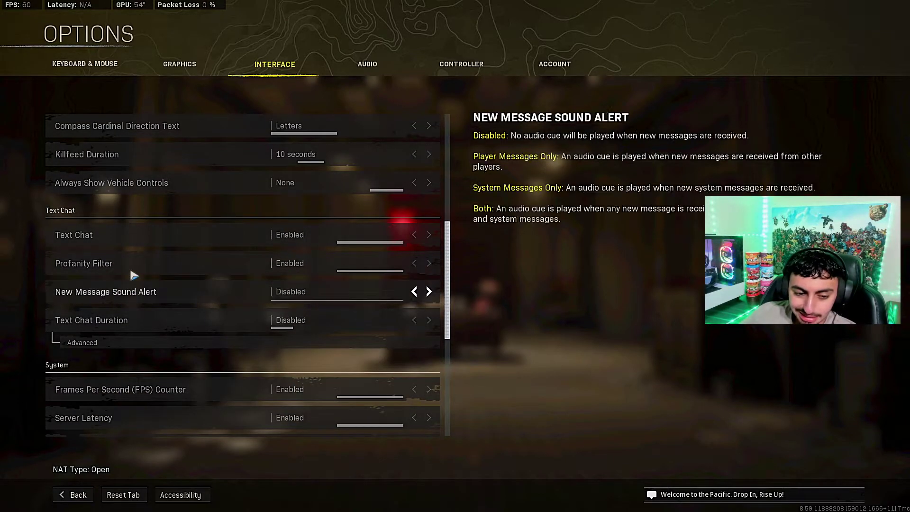
{"action": "scroll", "coordinate": [132, 299], "scroll_direction": "down", "scroll_amount": 4}
{"action": "scroll", "coordinate": [134, 315], "scroll_direction": "down", "scroll_amount": 3}
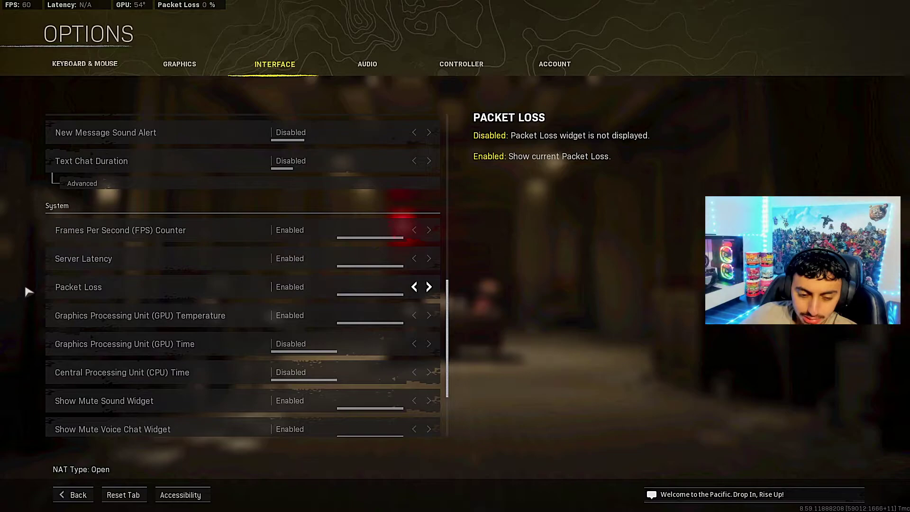
{"action": "scroll", "coordinate": [66, 331], "scroll_direction": "down", "scroll_amount": 3}
{"action": "scroll", "coordinate": [76, 330], "scroll_direction": "down", "scroll_amount": 2}
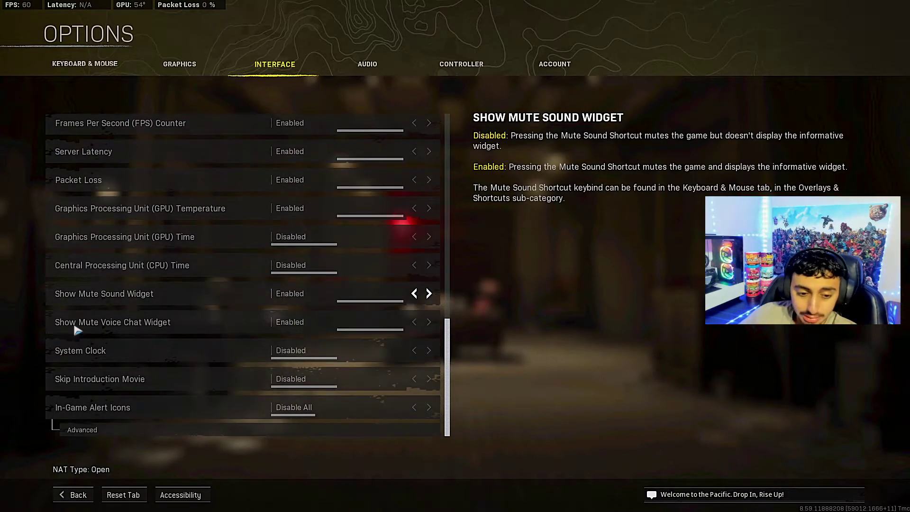
Review the audio settings, covering audio mix, volume levels, hit marker sound effects, mono audio and voice chat
{"action": "left_click", "coordinate": [372, 65]}
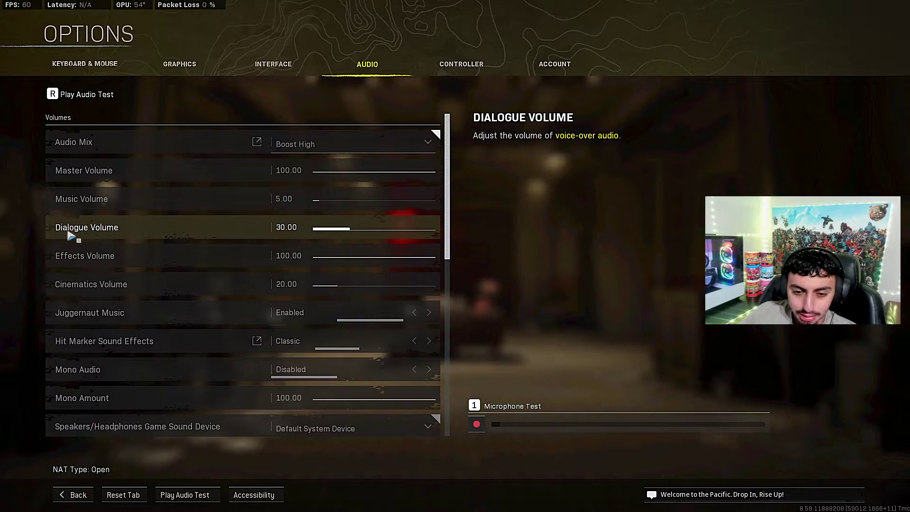
{"action": "scroll", "coordinate": [95, 265], "scroll_direction": "down", "scroll_amount": 1}
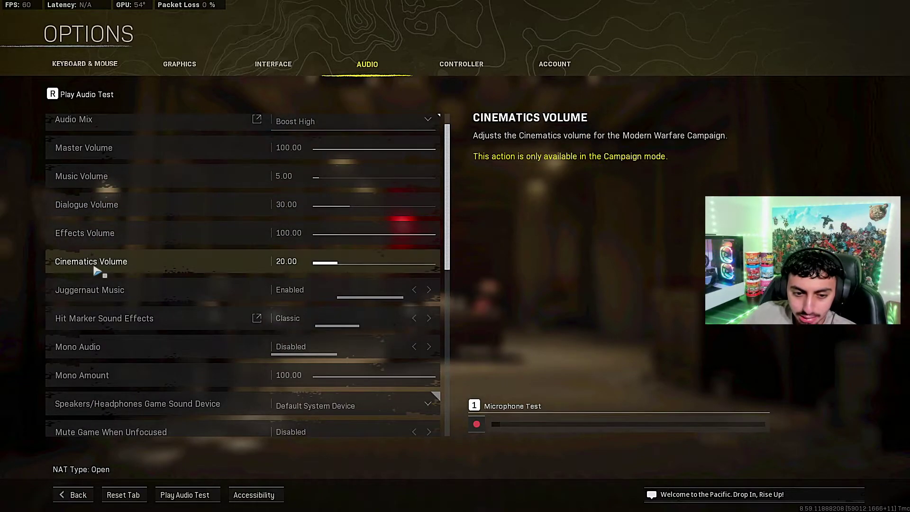
{"action": "scroll", "coordinate": [97, 270], "scroll_direction": "down", "scroll_amount": 1}
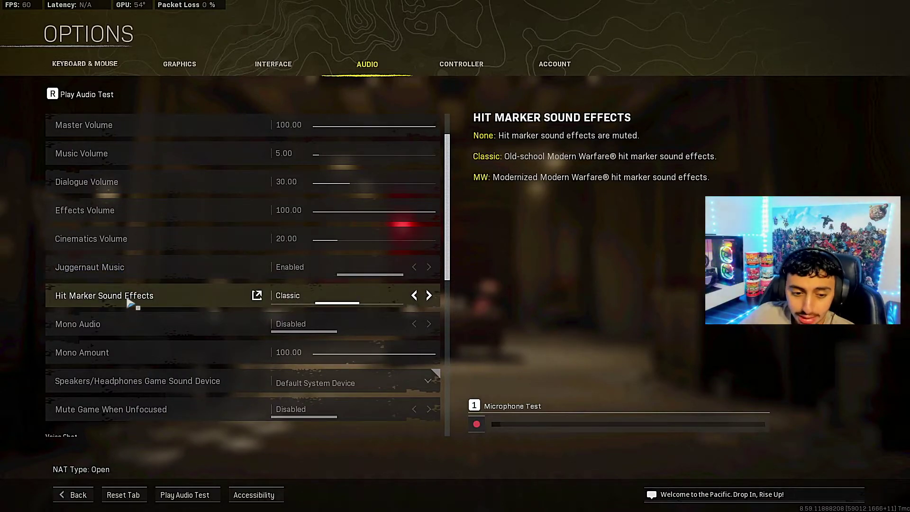
{"action": "scroll", "coordinate": [128, 301], "scroll_direction": "down", "scroll_amount": 1}
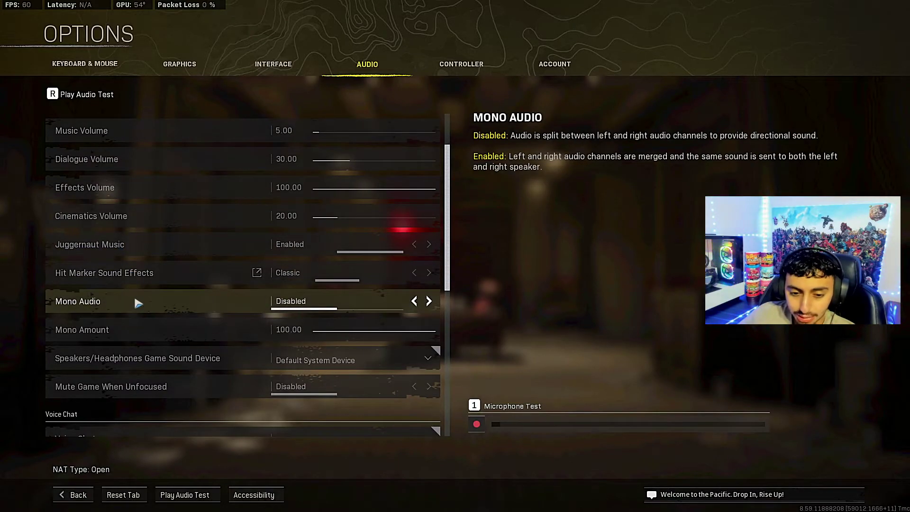
{"action": "scroll", "coordinate": [129, 296], "scroll_direction": "down", "scroll_amount": 1}
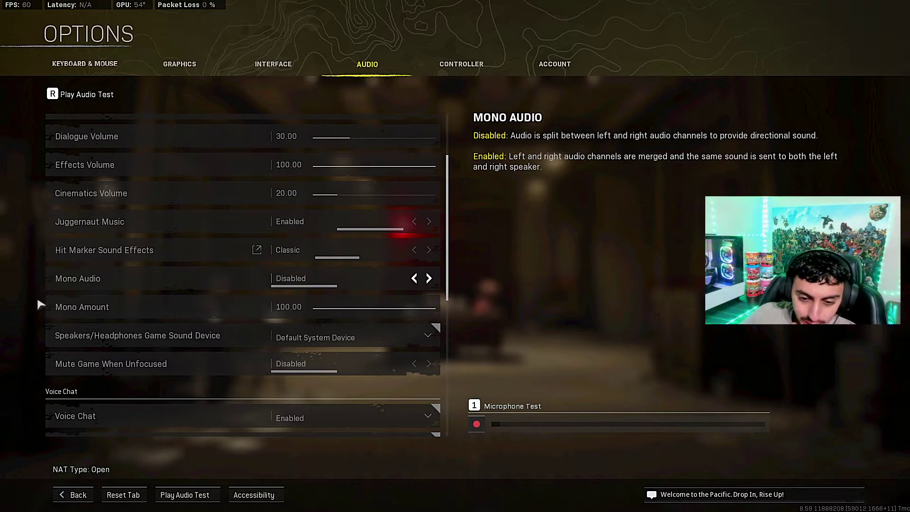
{"action": "scroll", "coordinate": [118, 379], "scroll_direction": "down", "scroll_amount": 3}
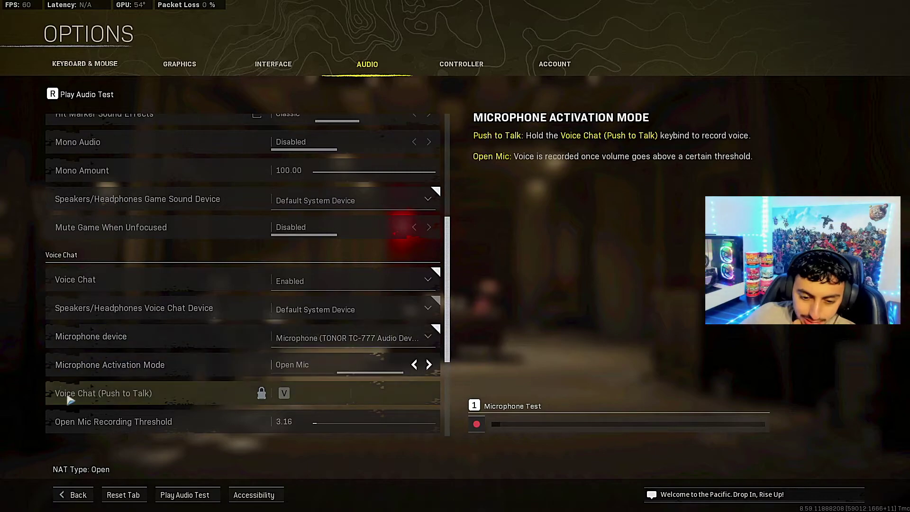
Review the controller settings, from button layout, deadzones and stick sensitivity through aim response curve and weapon behaviors to movement options
{"action": "left_click", "coordinate": [461, 65]}
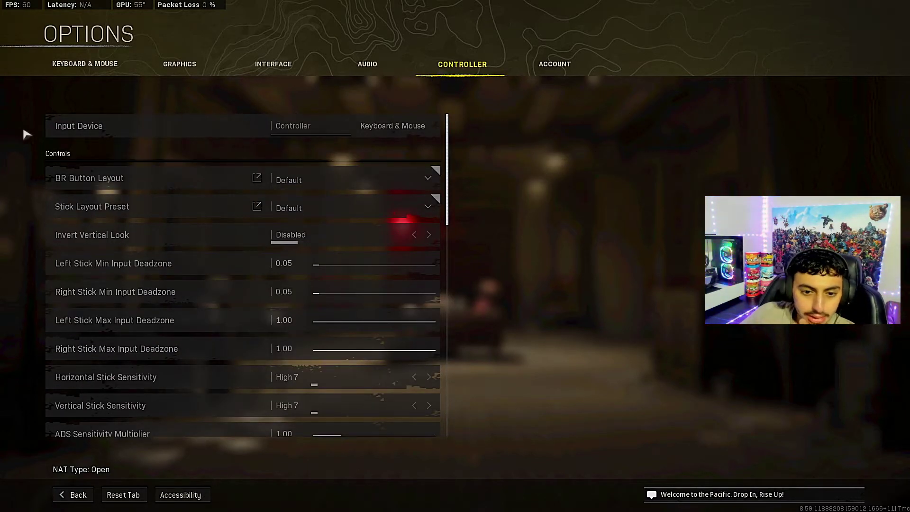
{"action": "mouse_move", "coordinate": [74, 183]}
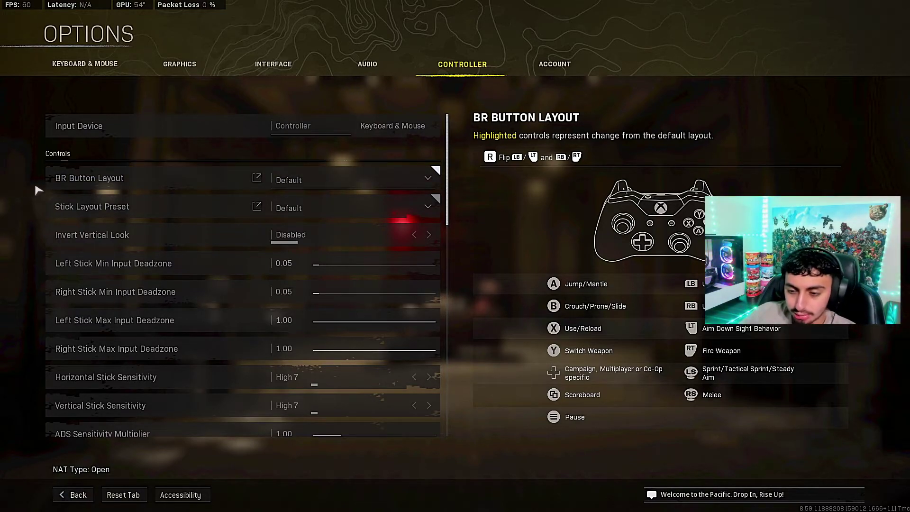
{"action": "scroll", "coordinate": [76, 189], "scroll_direction": "down", "scroll_amount": 1}
{"action": "scroll", "coordinate": [101, 176], "scroll_direction": "down", "scroll_amount": 1}
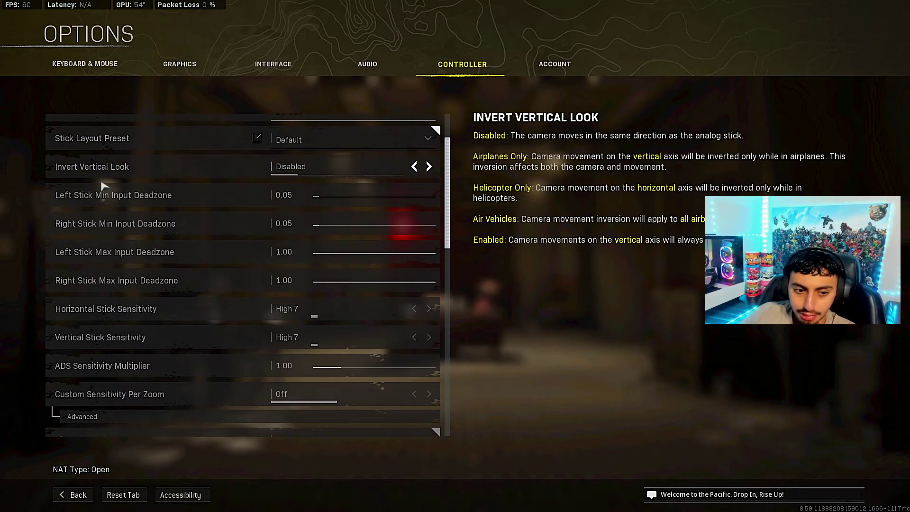
{"action": "scroll", "coordinate": [114, 200], "scroll_direction": "down", "scroll_amount": 1}
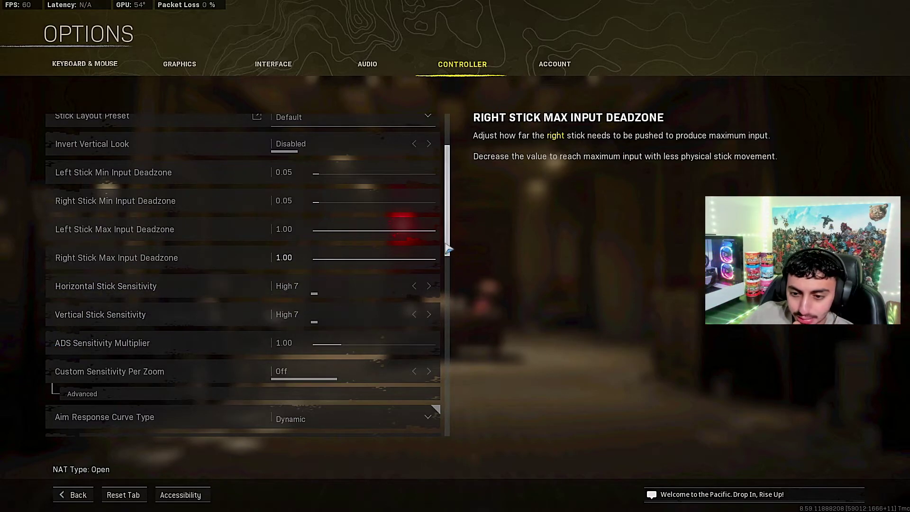
{"action": "left_click_drag", "start_coordinate": [449, 246], "coordinate": [450, 282]}
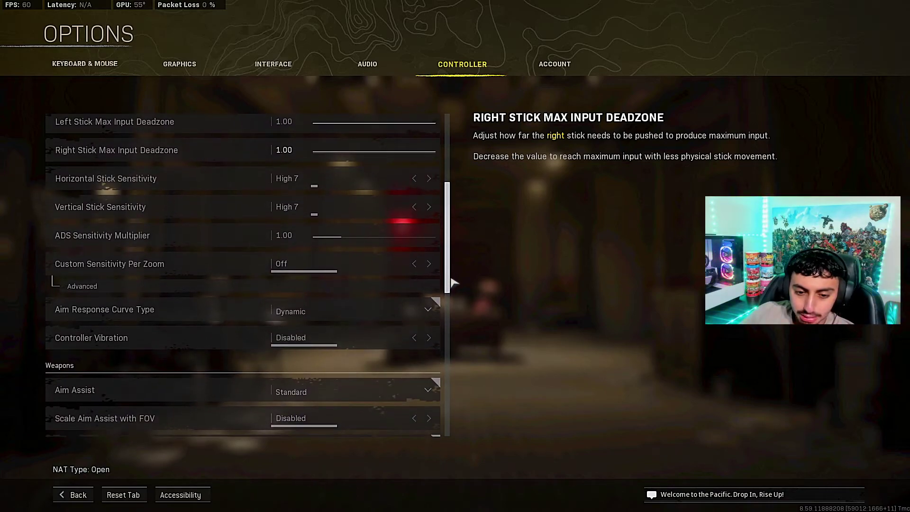
{"action": "scroll", "coordinate": [451, 279], "scroll_direction": "down", "scroll_amount": 1}
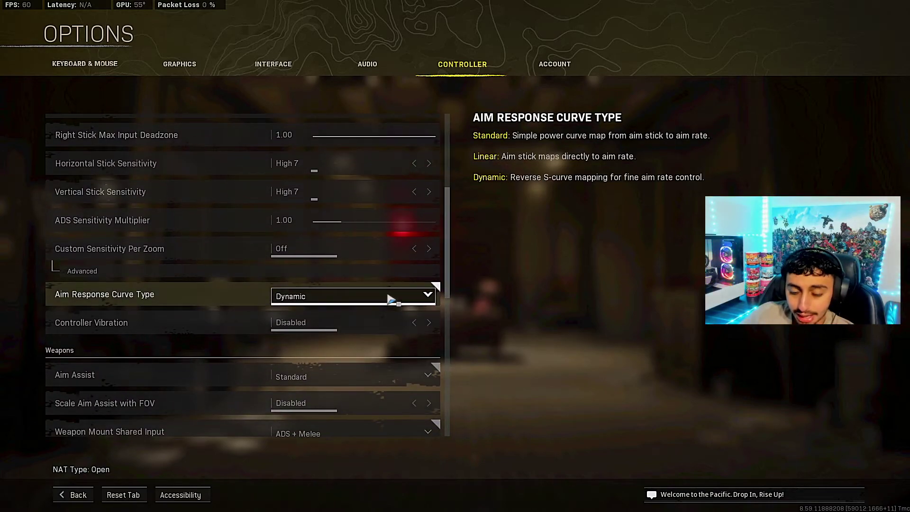
{"action": "left_click_drag", "start_coordinate": [450, 285], "coordinate": [446, 325]}
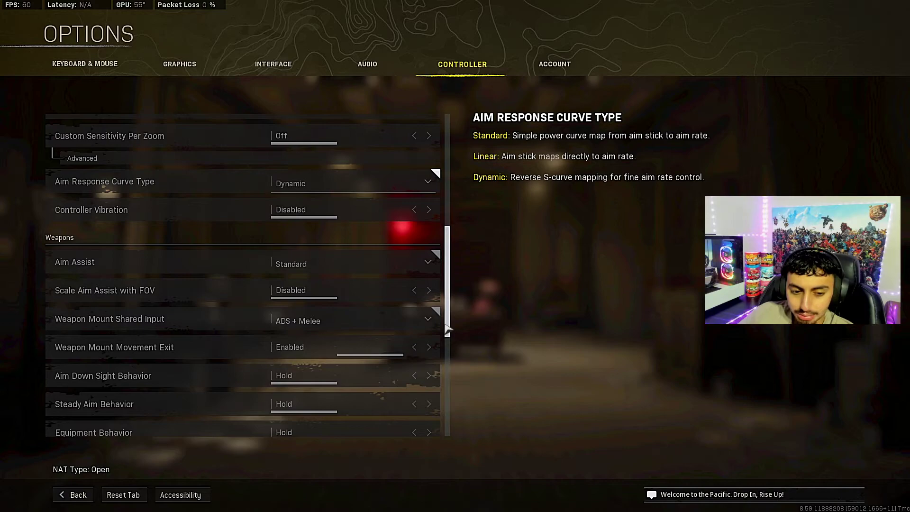
{"action": "left_click_drag", "start_coordinate": [446, 326], "coordinate": [433, 427]}
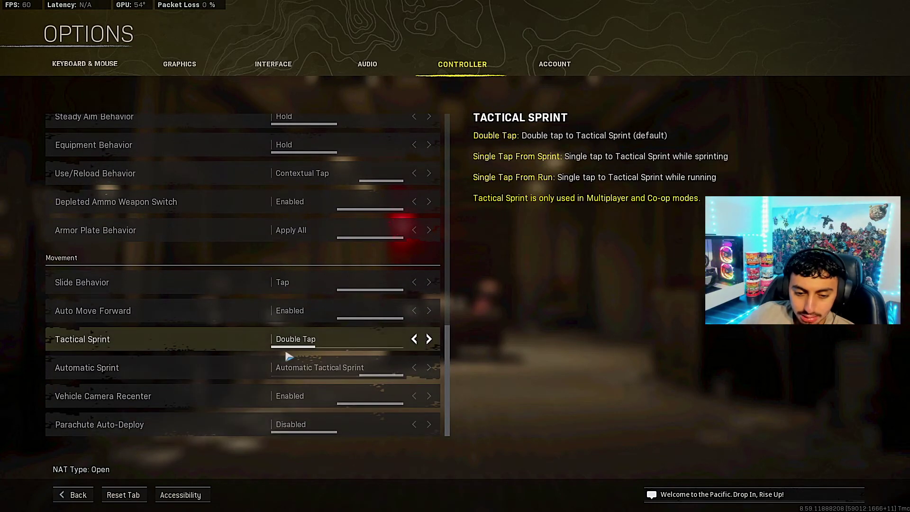